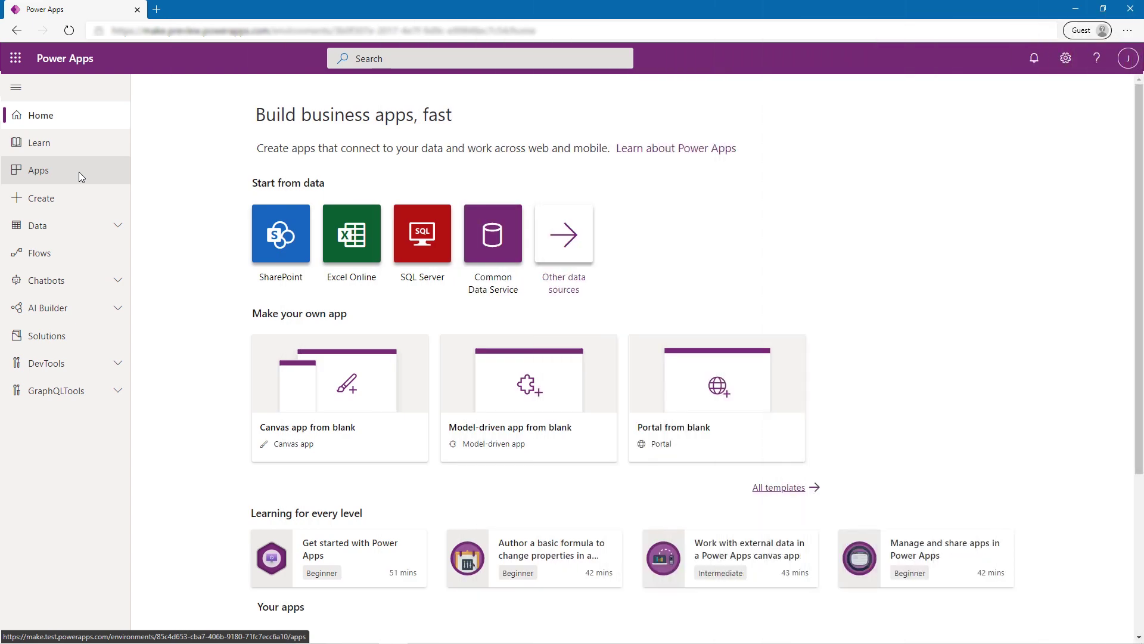
- Open the App profile manager for the Customer Service workspace app from the apps list
click(78, 171)
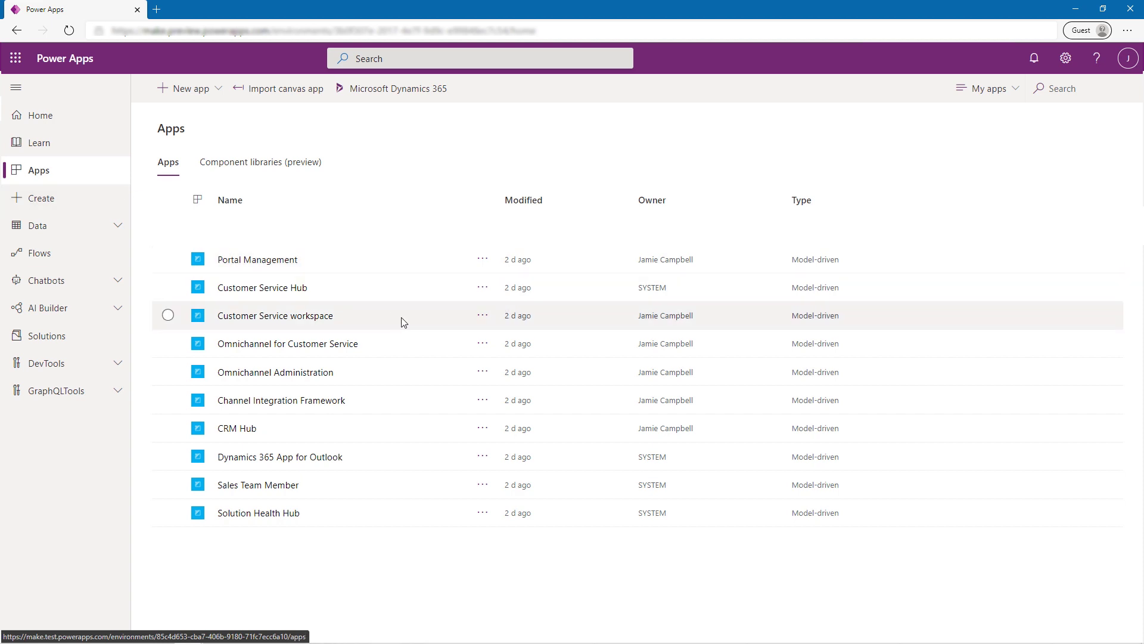
click(482, 316)
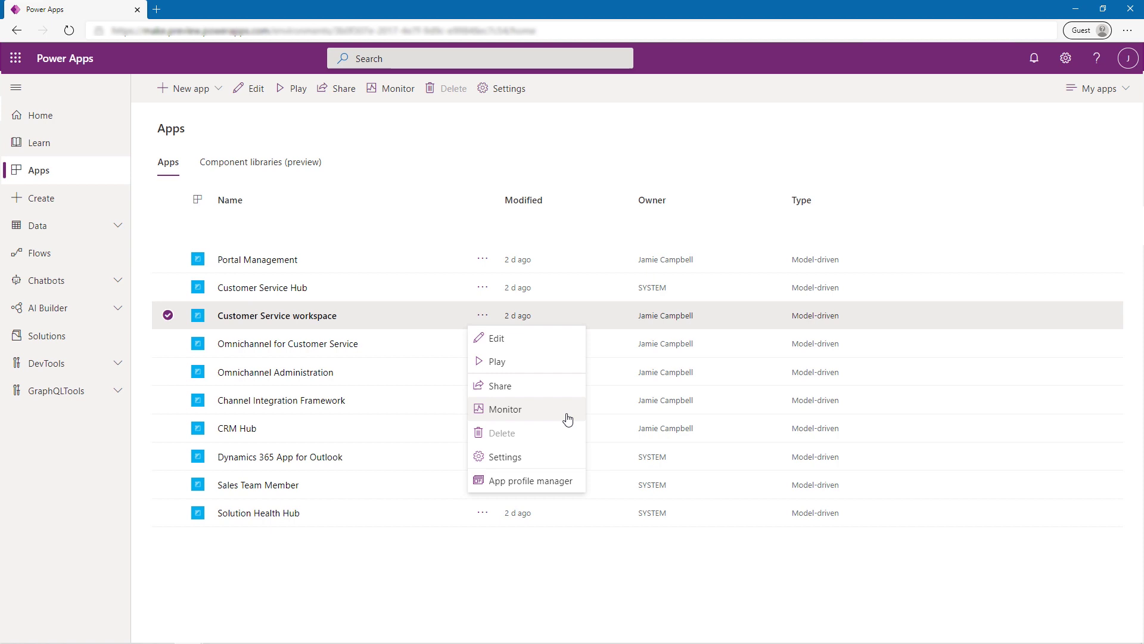
click(571, 486)
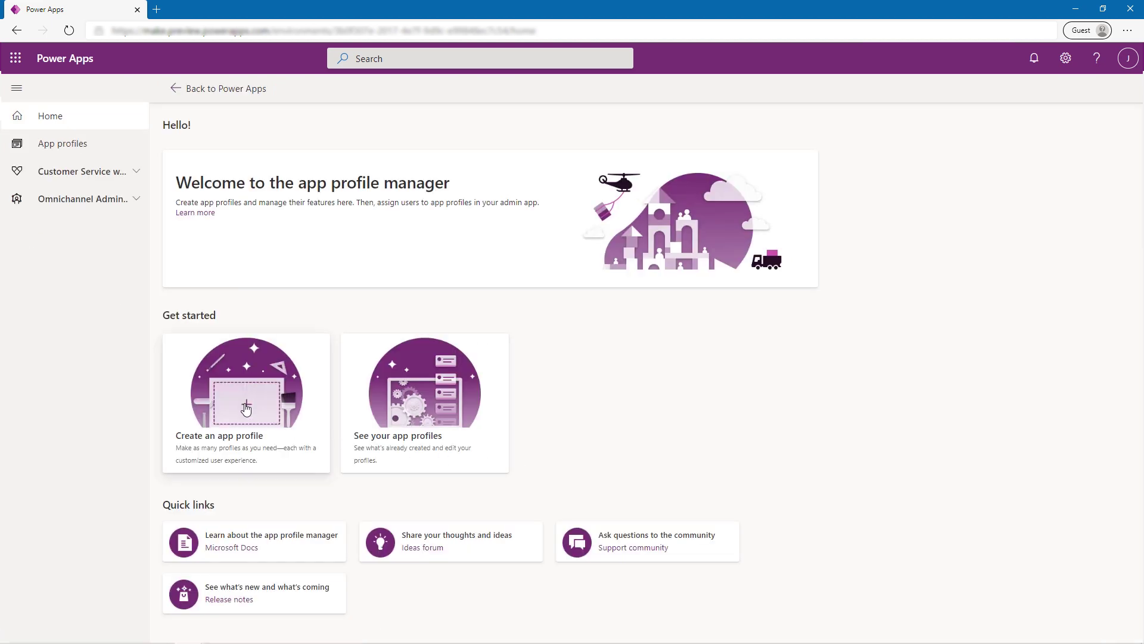
- Save 'Laptop cases profile' (new_casesprofile, 'This is used for laptop cases') and open it
click(246, 410)
click(957, 106)
text(Laptop cases profile)
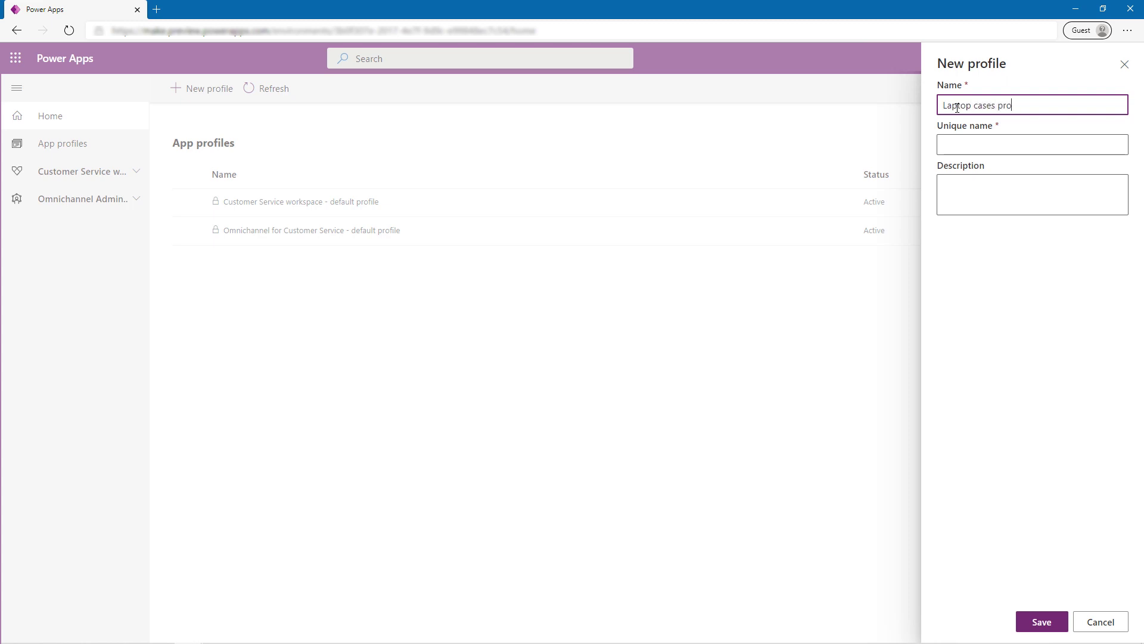
key(Tab)
text(new_casesprofile)
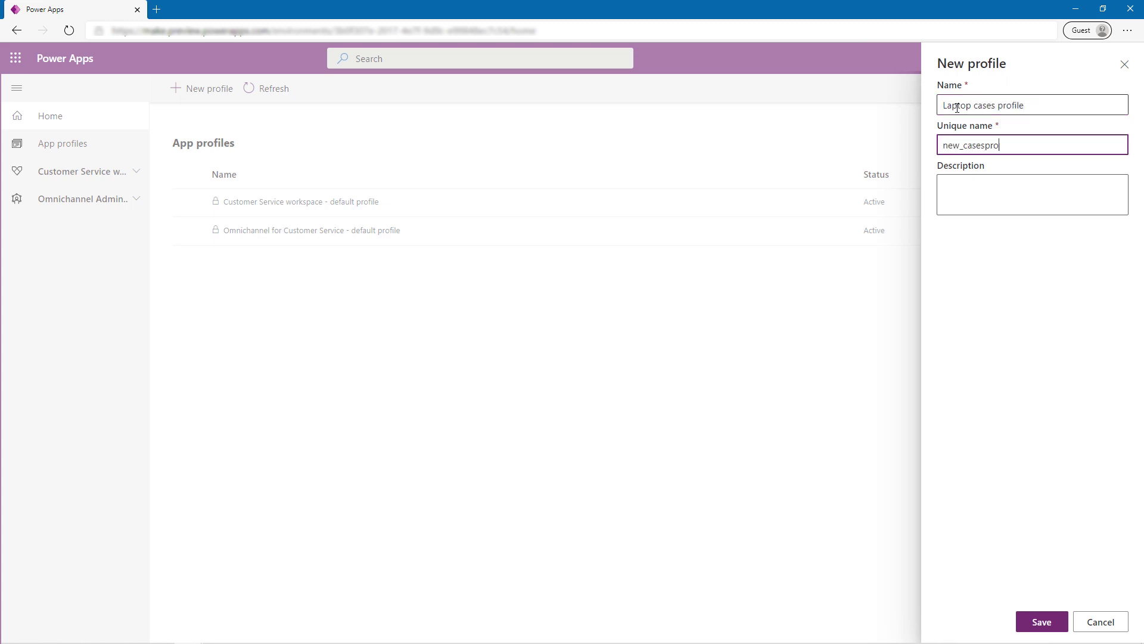
click(960, 182)
text(This is used for laptop cases.)
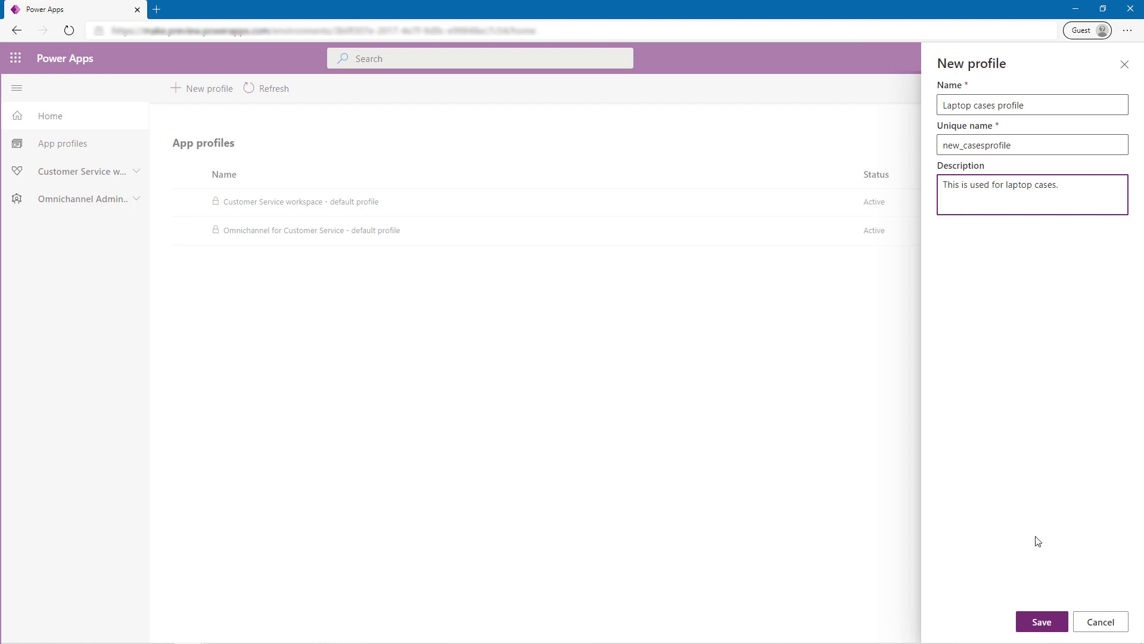
click(1055, 623)
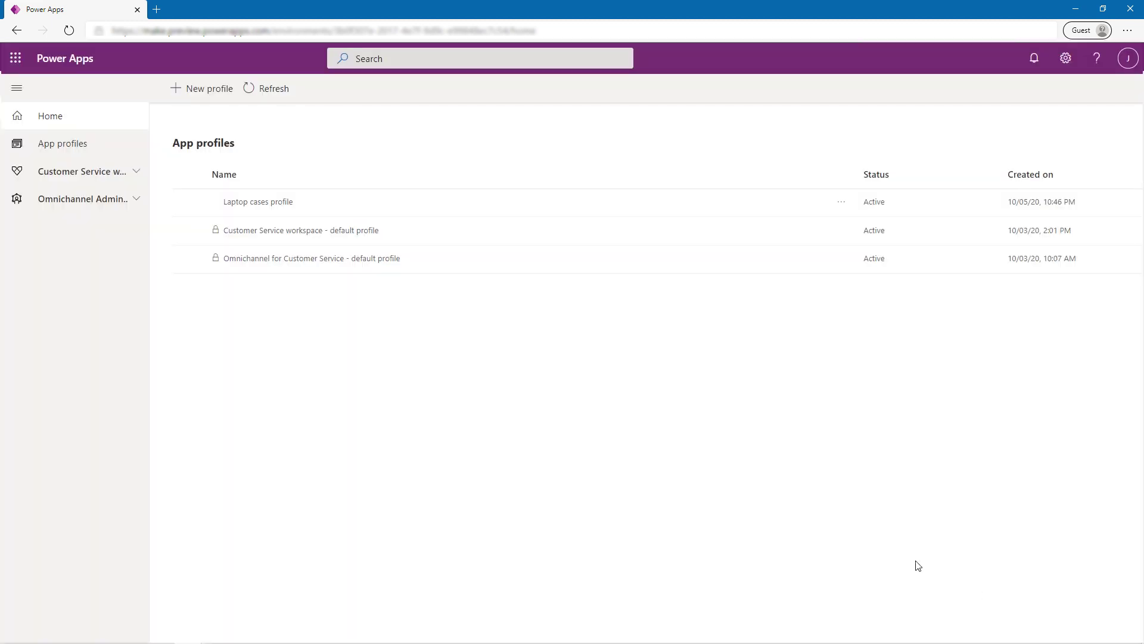
click(274, 202)
- Add the Laptop entity session template, found by searching 'Lap', to the profile
click(268, 185)
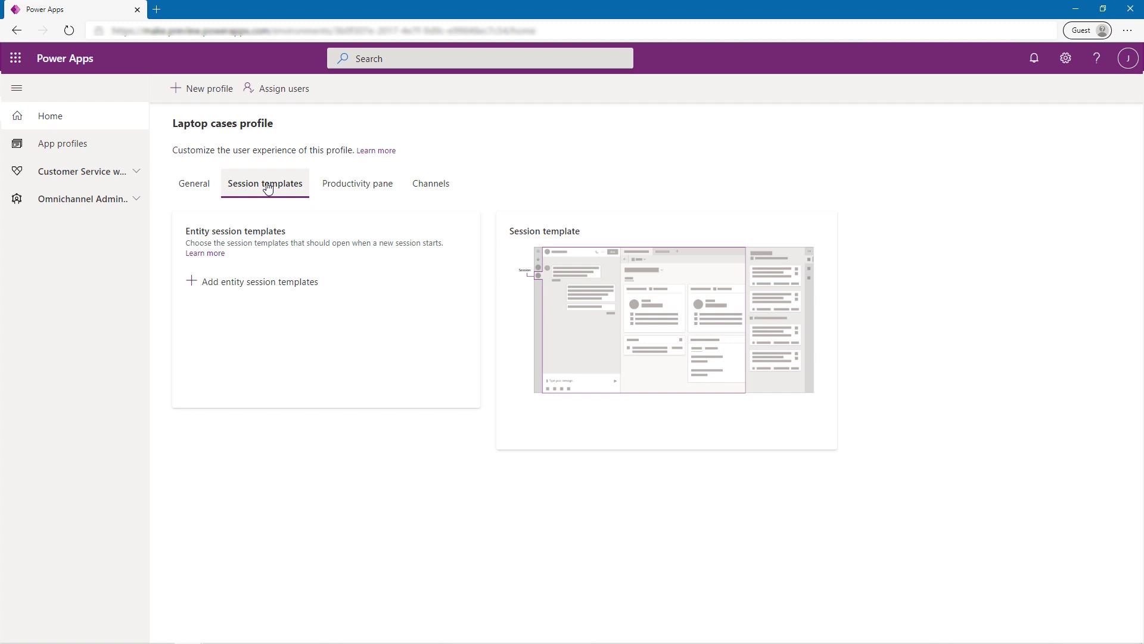
click(193, 284)
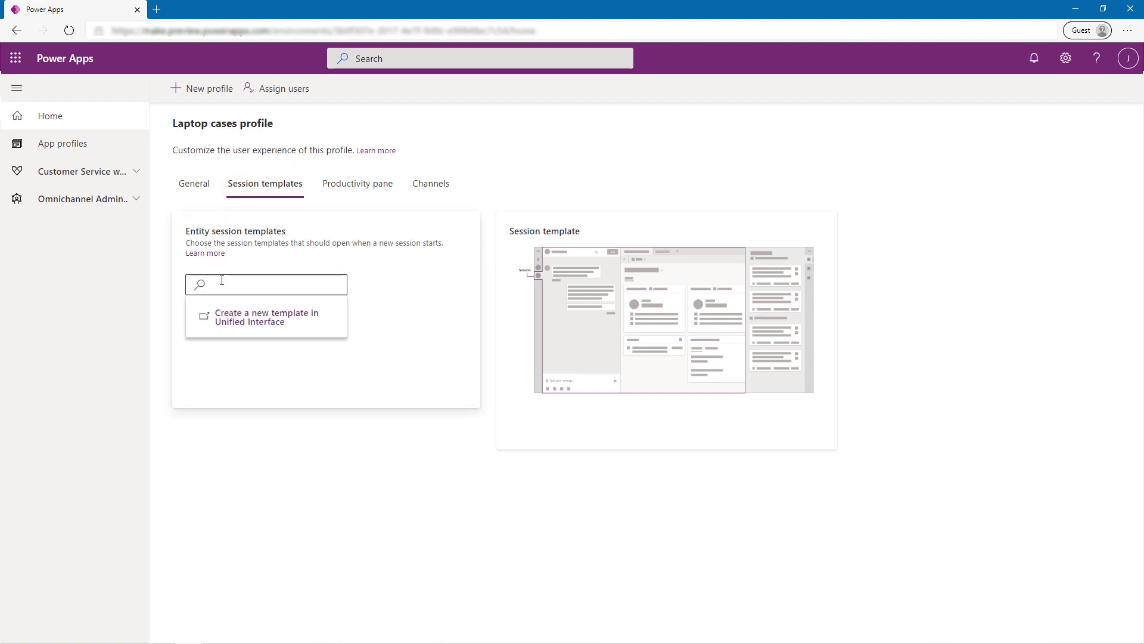
click(222, 280)
text(Laptop)
click(252, 311)
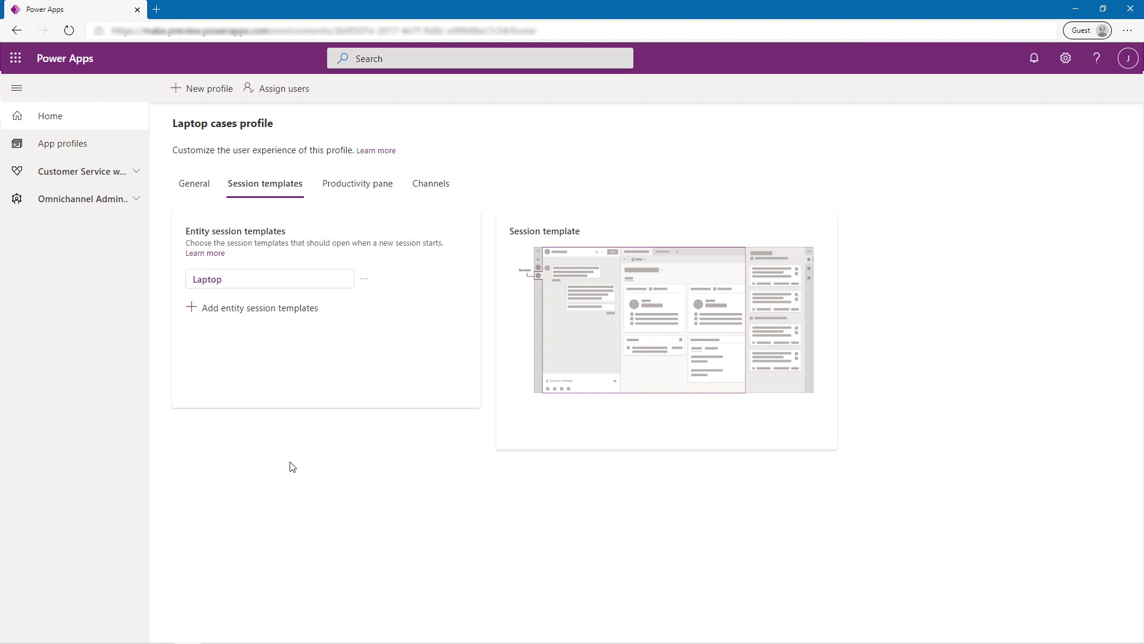
- Turn on the productivity pane with its default mode set to Expanded
click(383, 193)
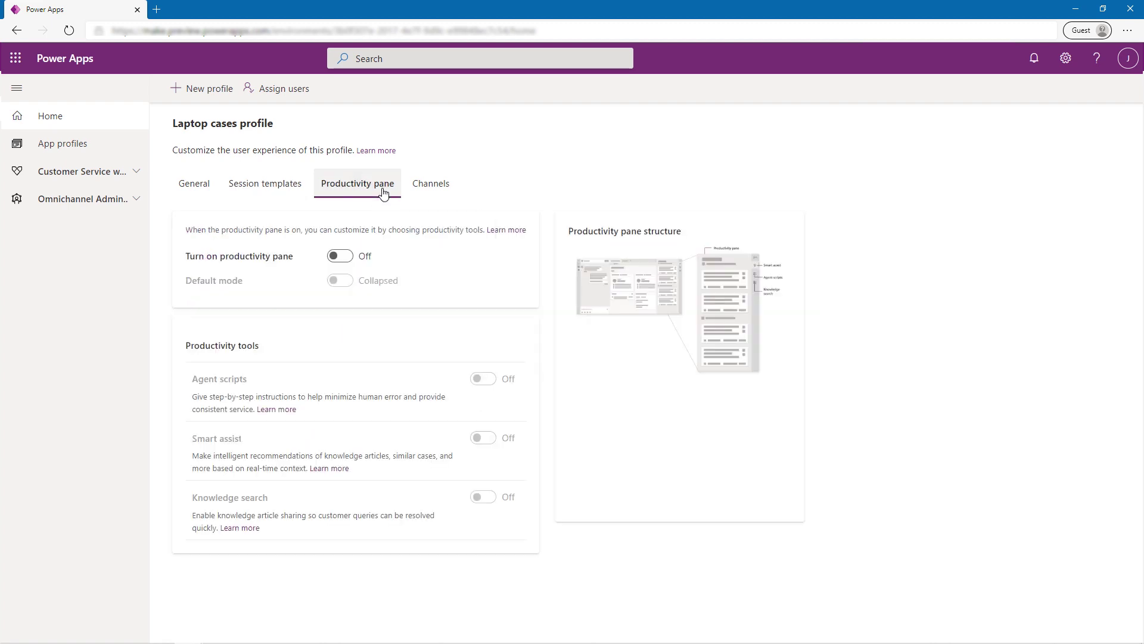
click(348, 264)
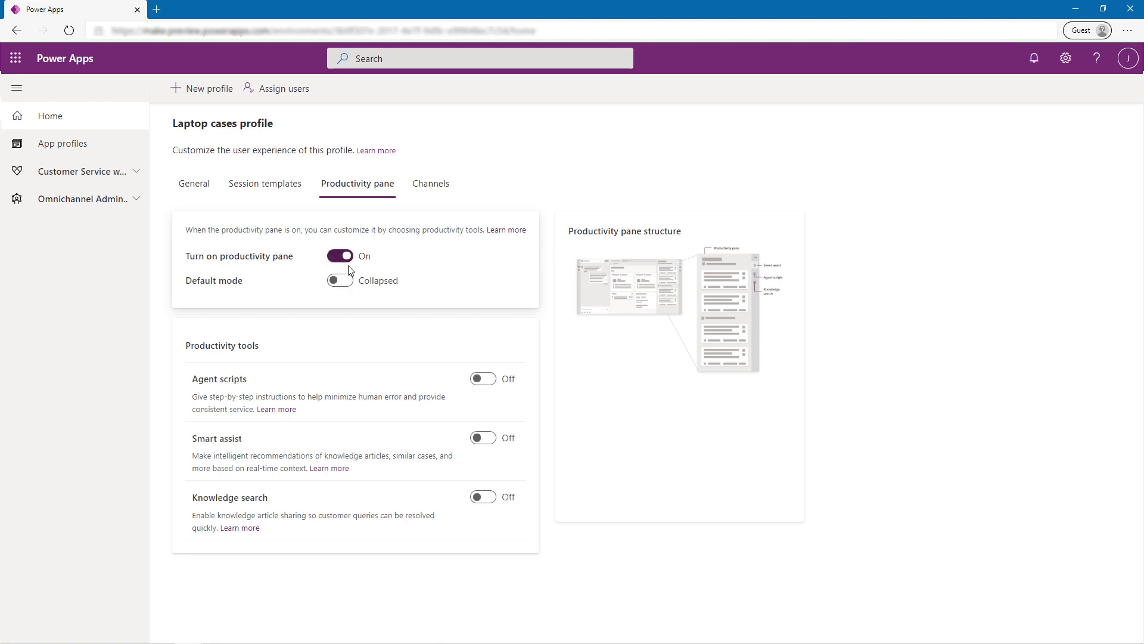
click(349, 285)
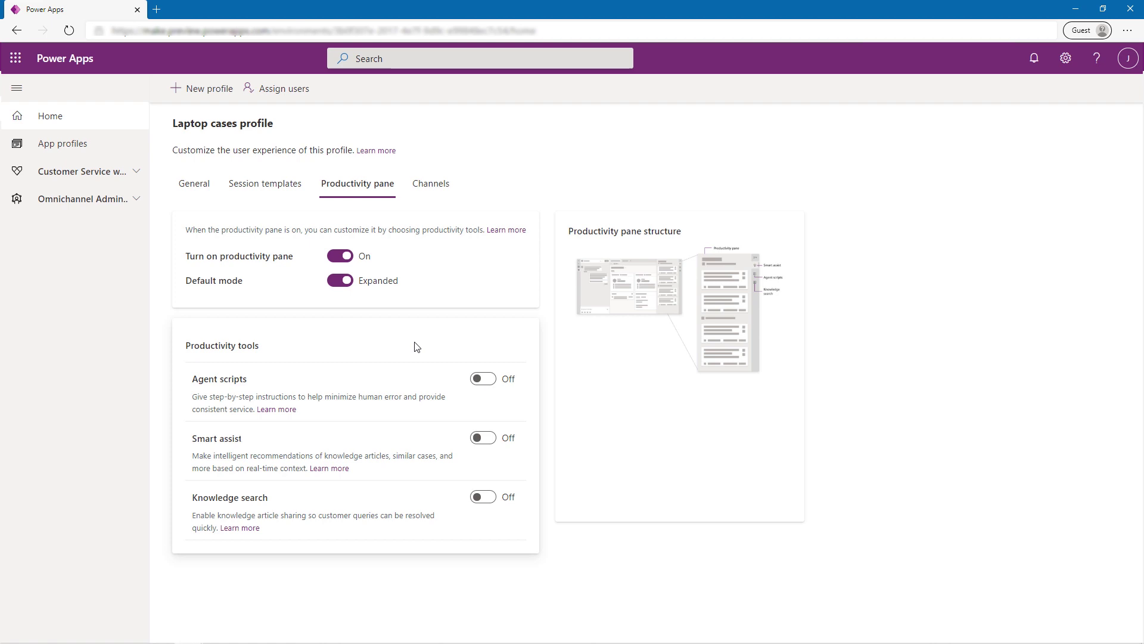
- Enable agent scripts, then search for the agent by name and add them as an assigned user
click(491, 388)
click(301, 93)
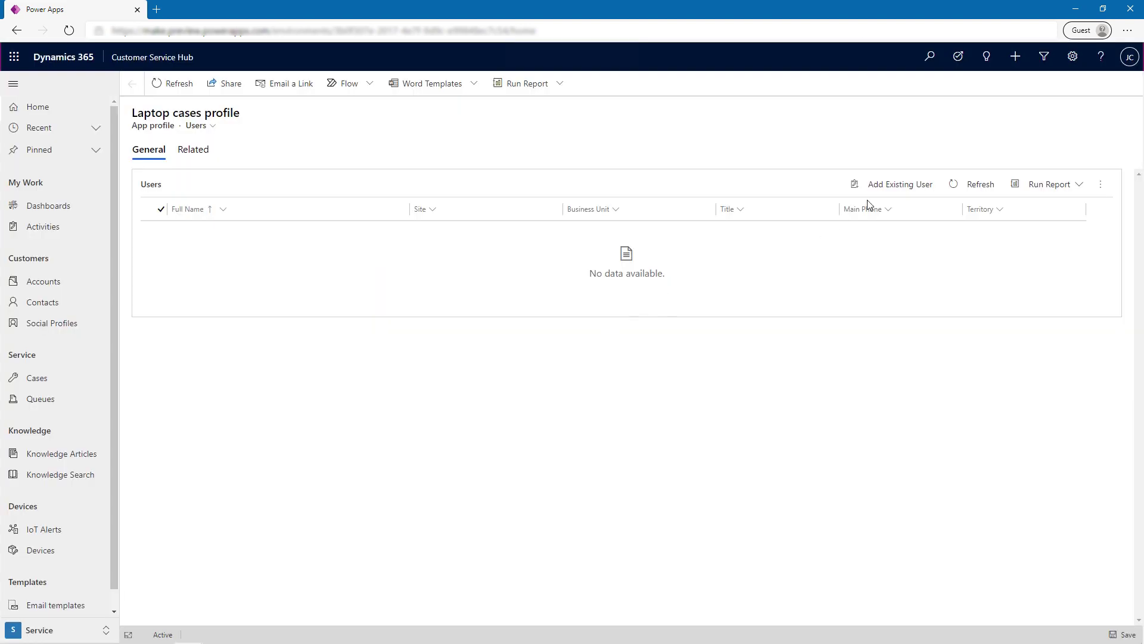
click(867, 198)
text(ana)
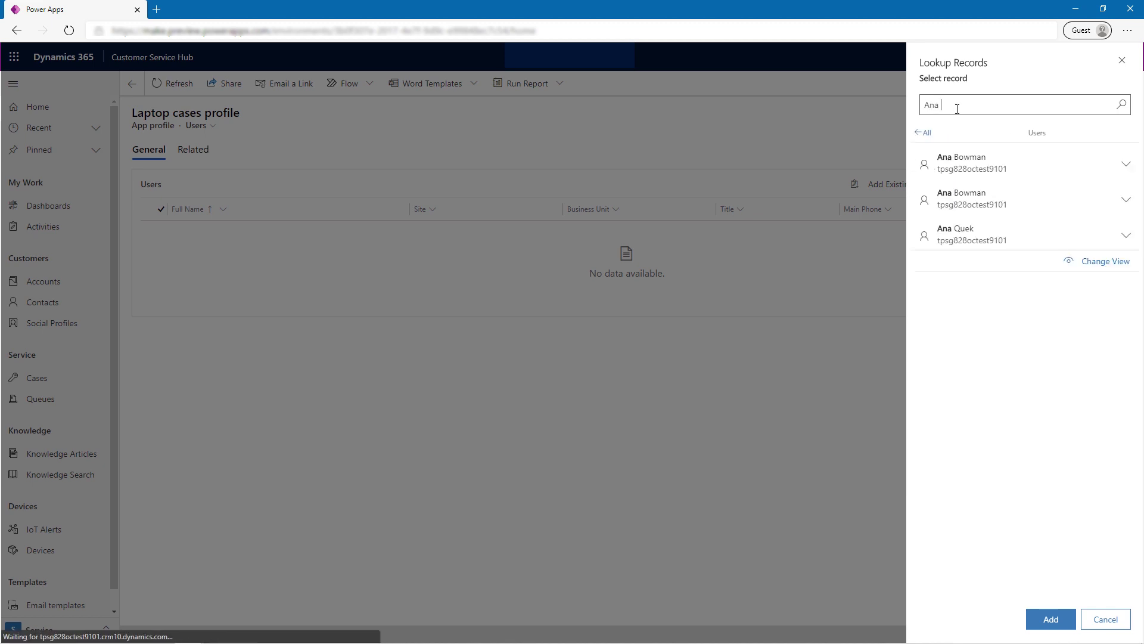
click(1024, 171)
click(1050, 618)
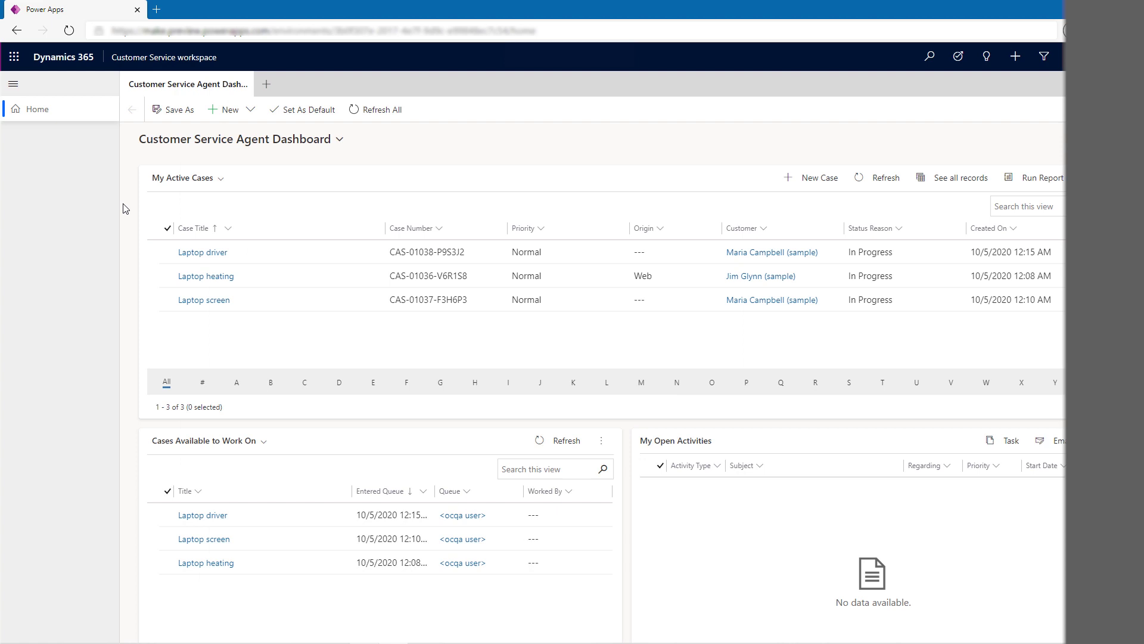
- Open the Laptop heating case session and switch to its laptop support search tab
click(204, 279)
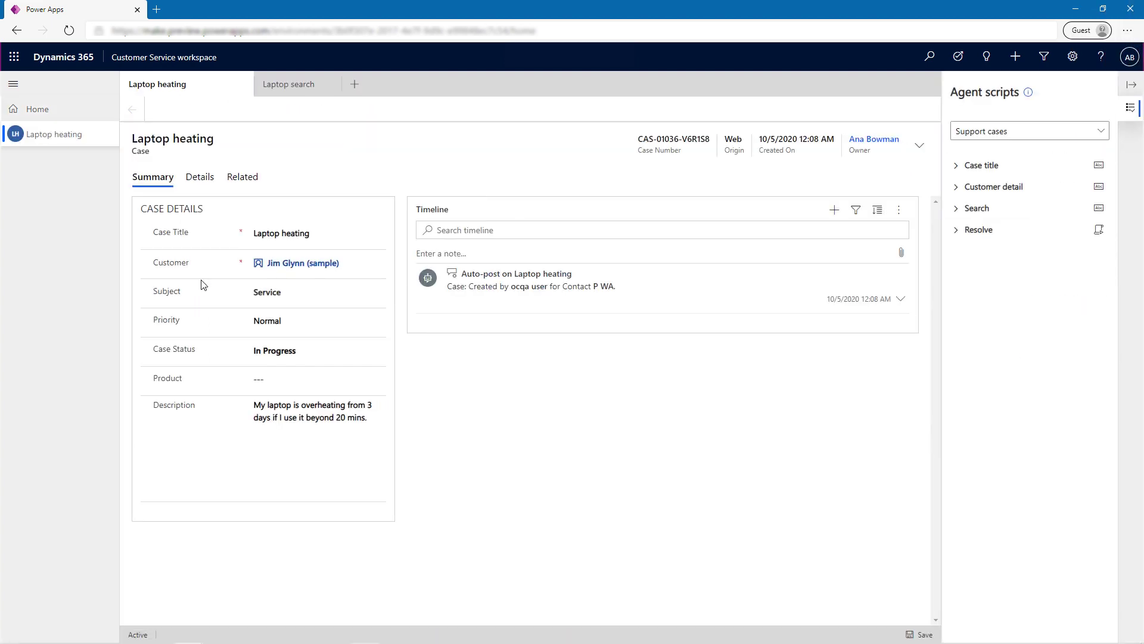
click(296, 87)
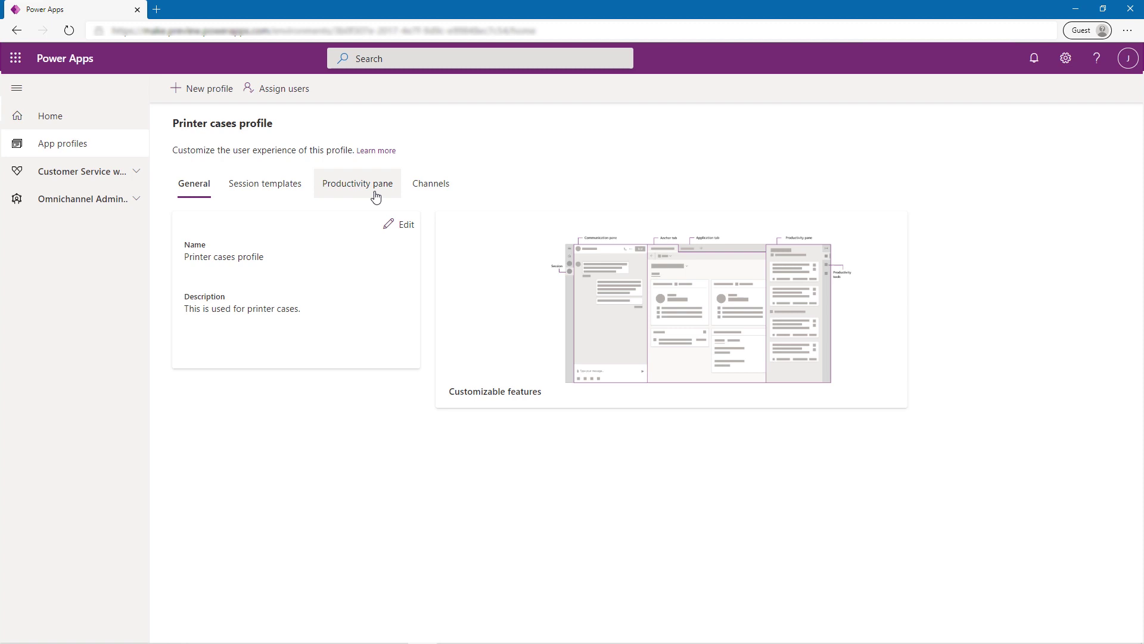
- Turn on the Printer cases productivity pane, default it to Expanded, and enable Smart assist
click(376, 197)
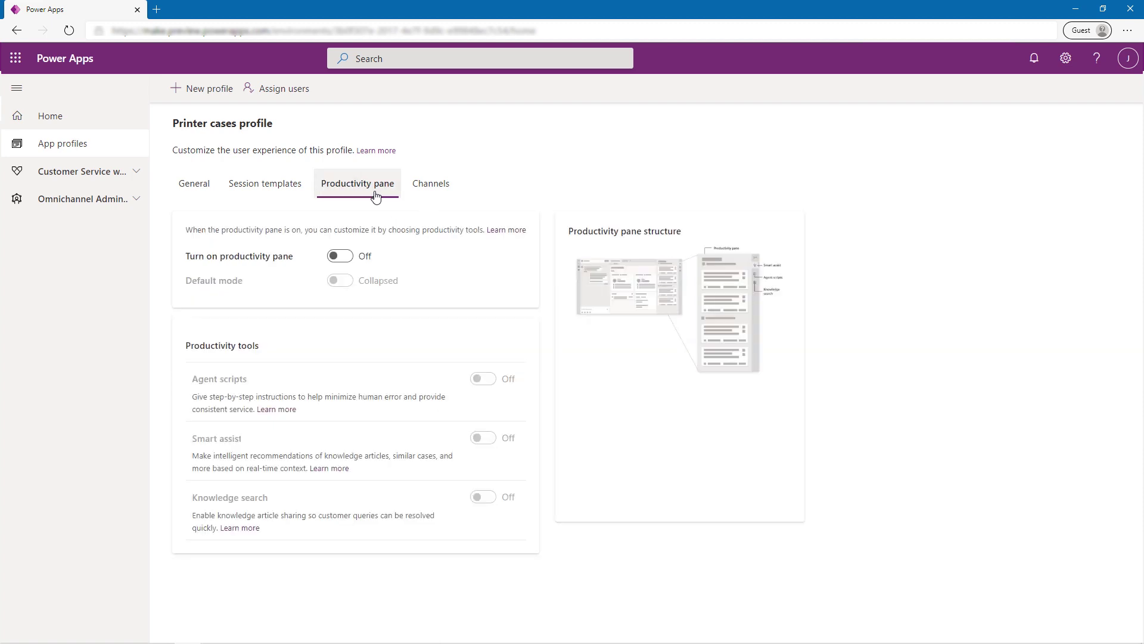
click(336, 256)
click(348, 283)
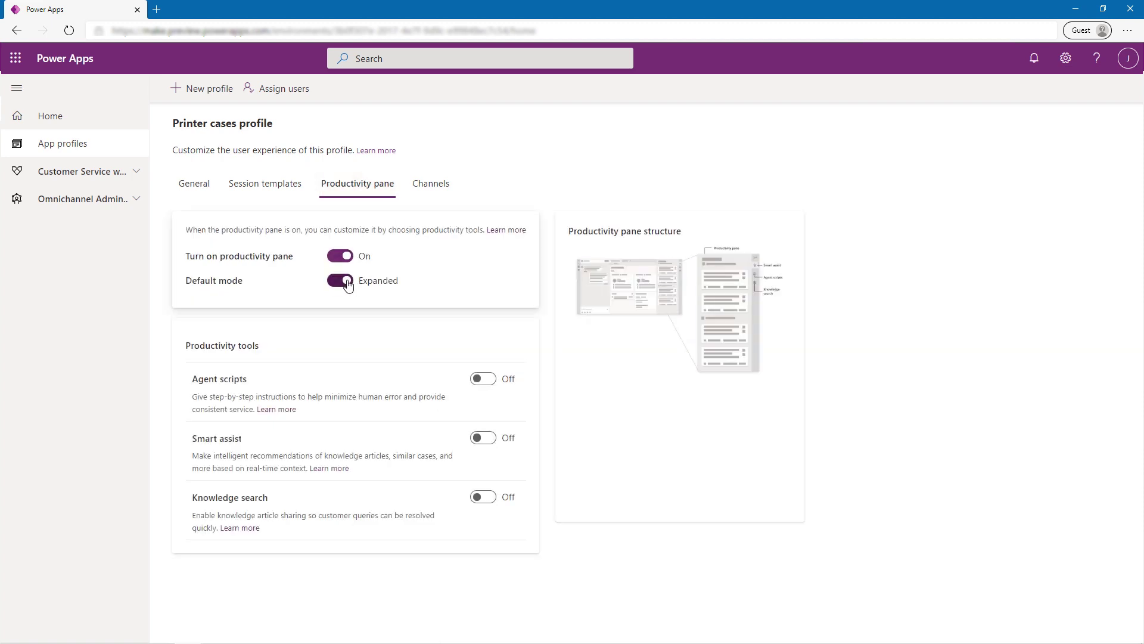
click(493, 439)
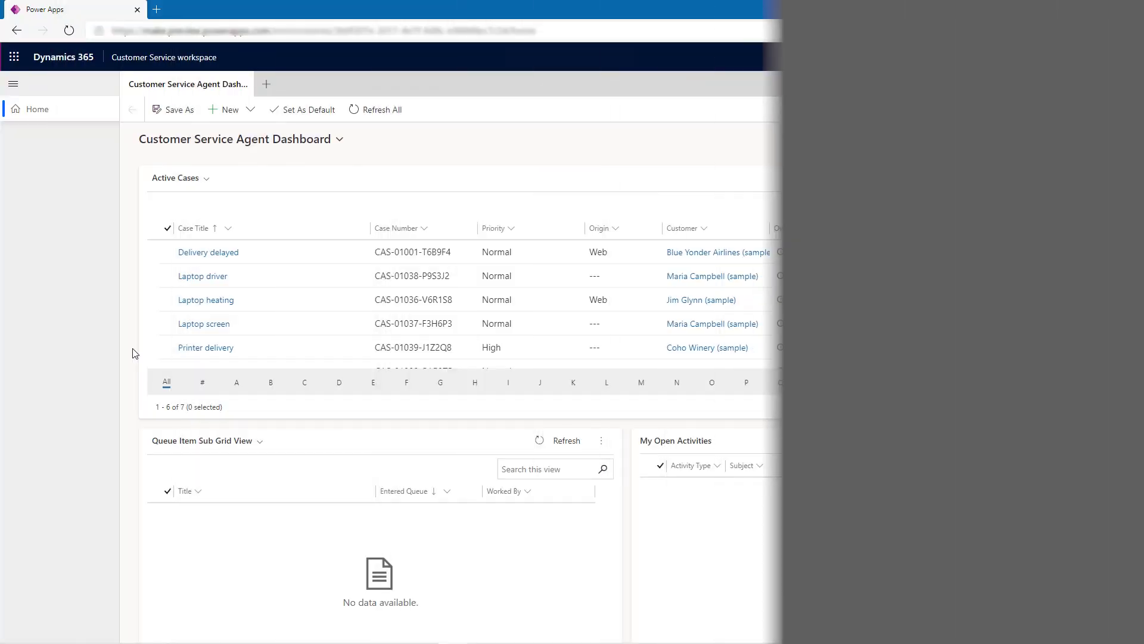
- Open the Printer delivery case from the agent dashboard in its own session
click(206, 356)
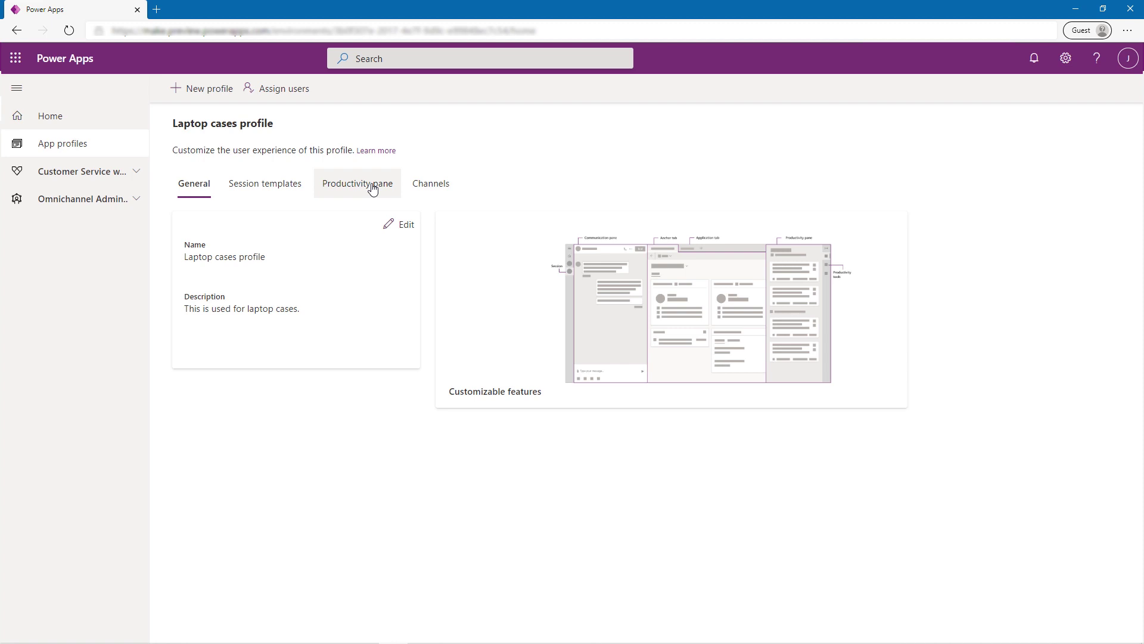
- Switch All active channels to On in the Laptop cases profile's Channels settings
click(372, 189)
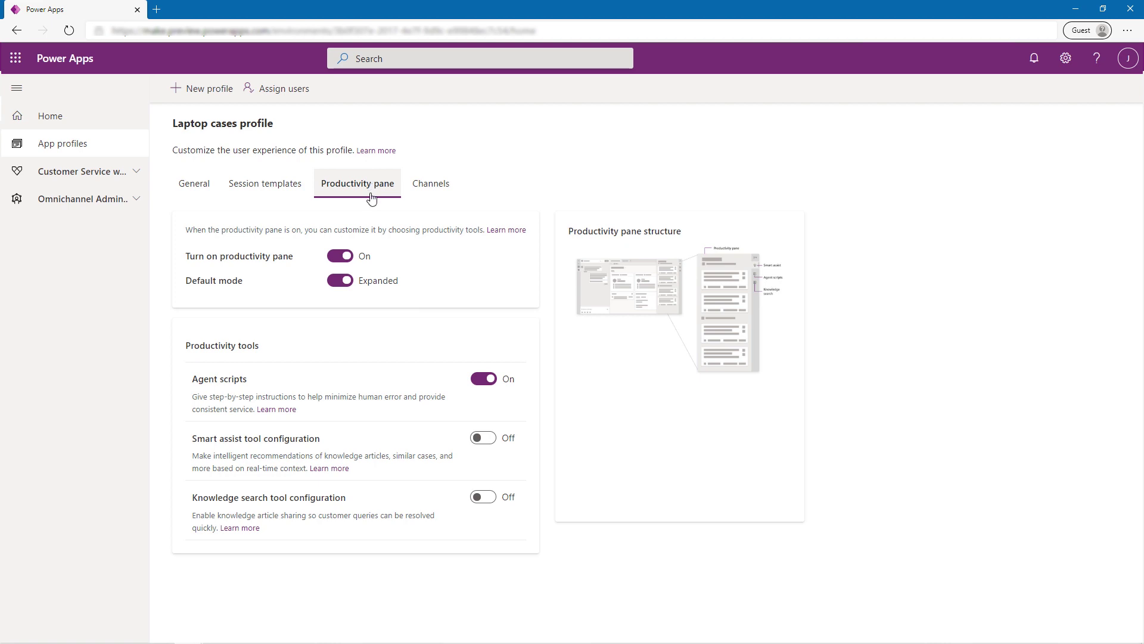
click(430, 194)
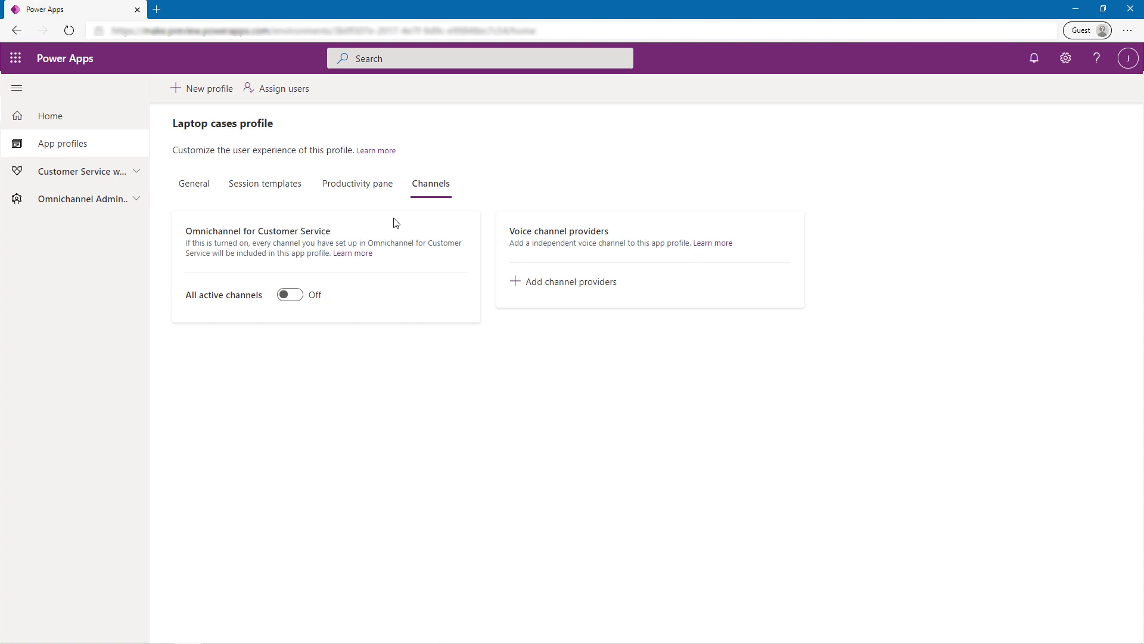
click(297, 299)
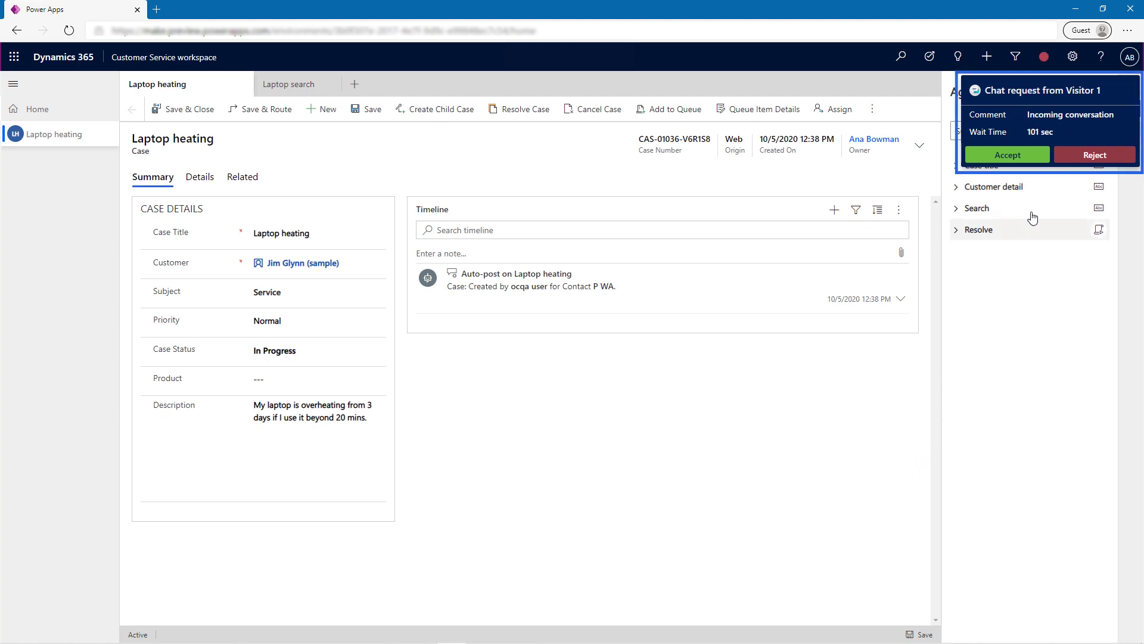
- Accept the incoming chat request to open the Visitor 1 conversation session
click(1040, 156)
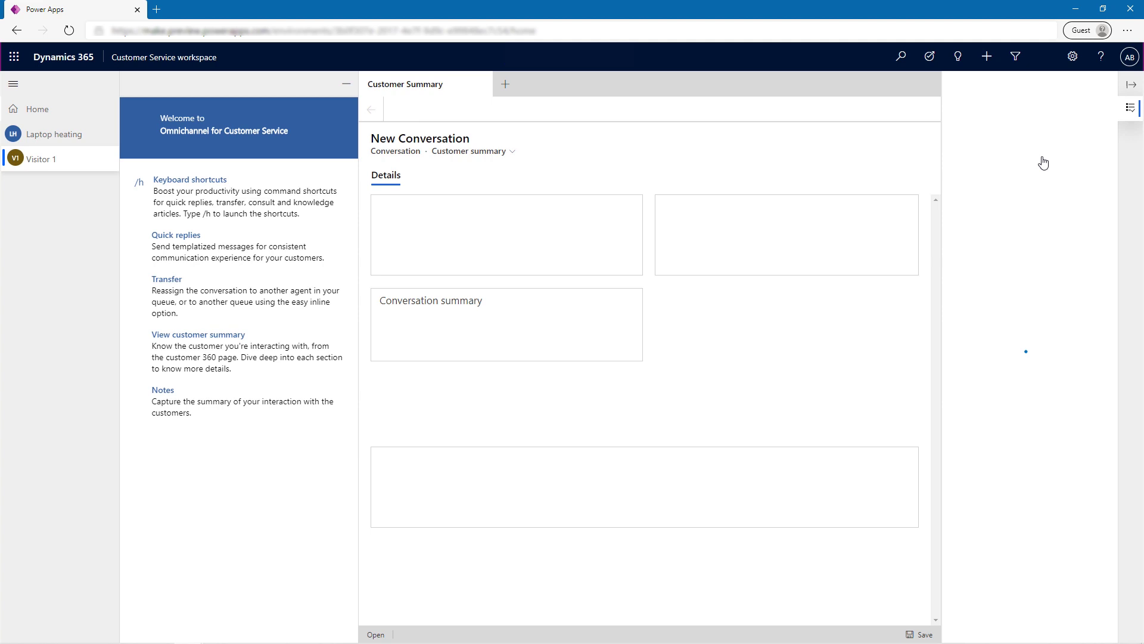